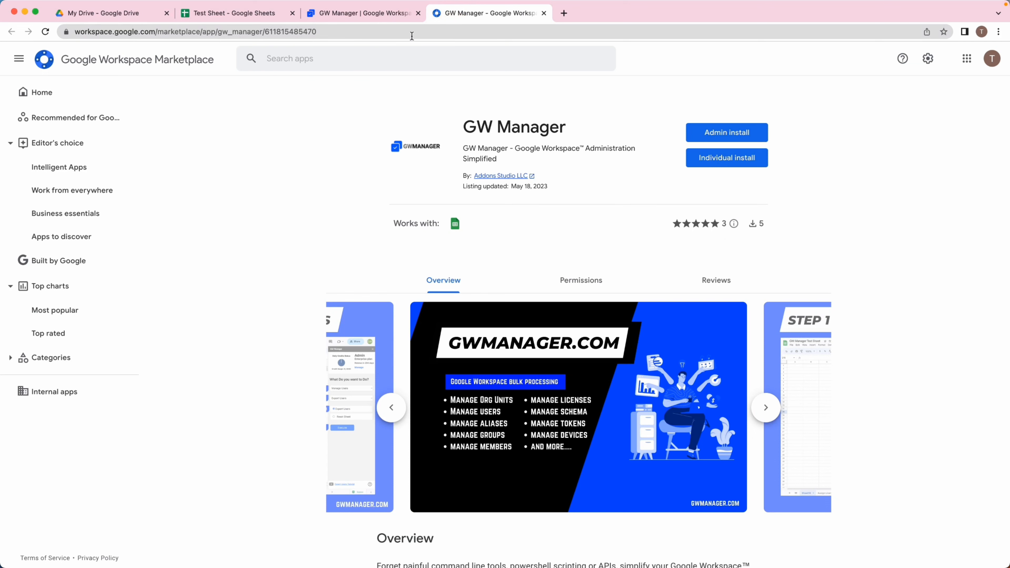
Go to the GW Manager website and start the free trial from its home page.
click(381, 14)
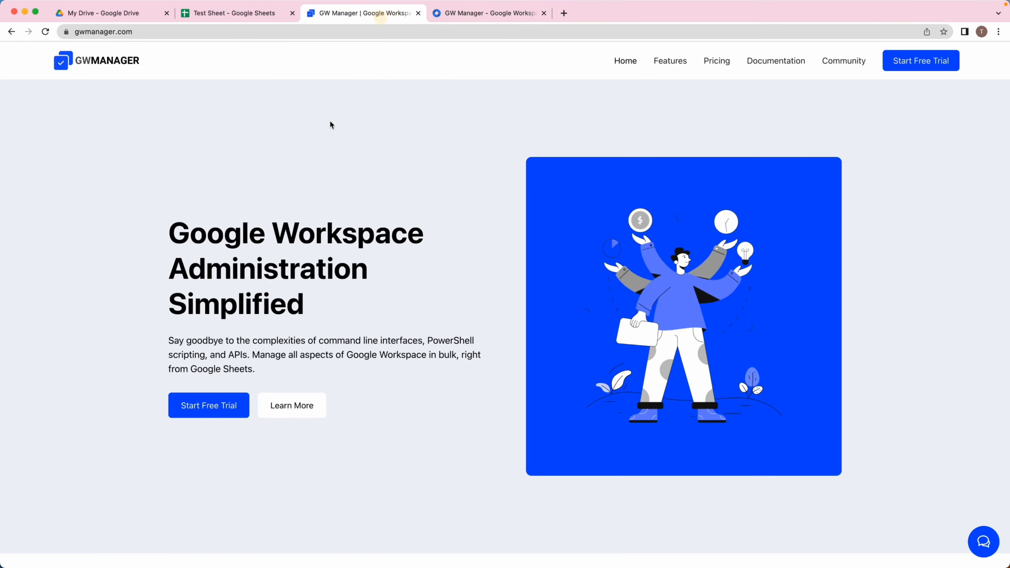
click(273, 144)
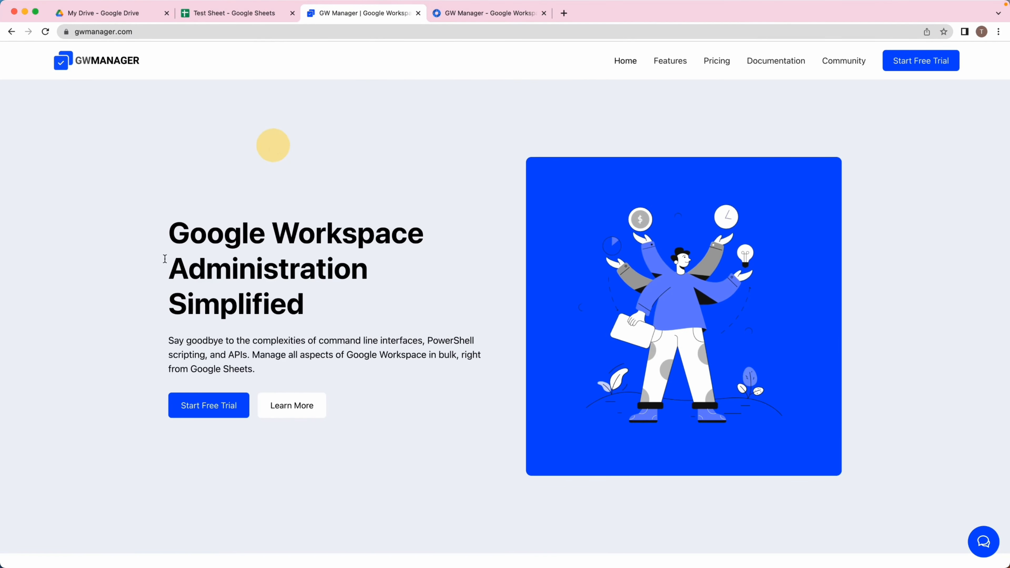
click(212, 406)
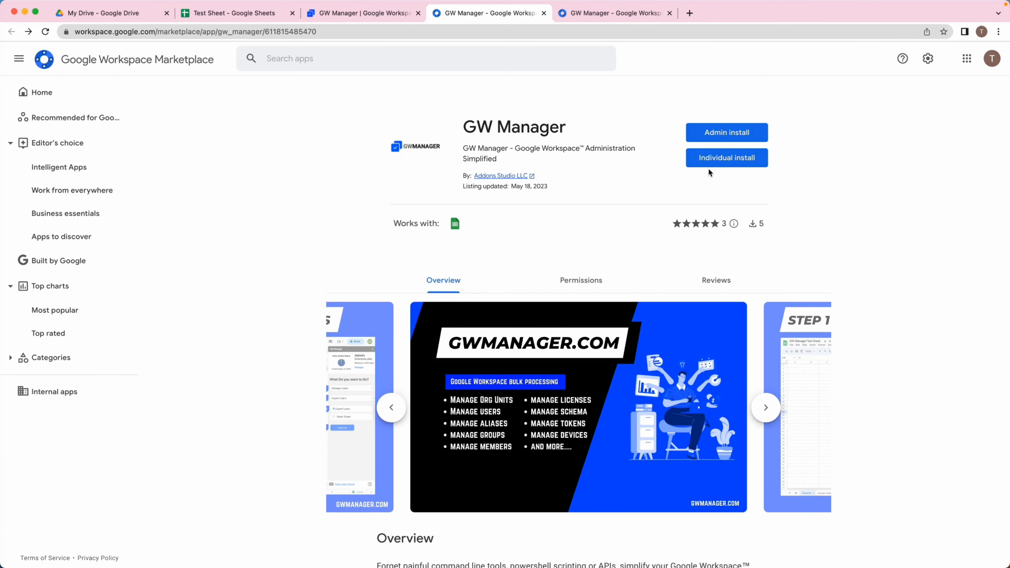
Begin an individual install of GW Manager and choose the Google account to install it with.
click(713, 162)
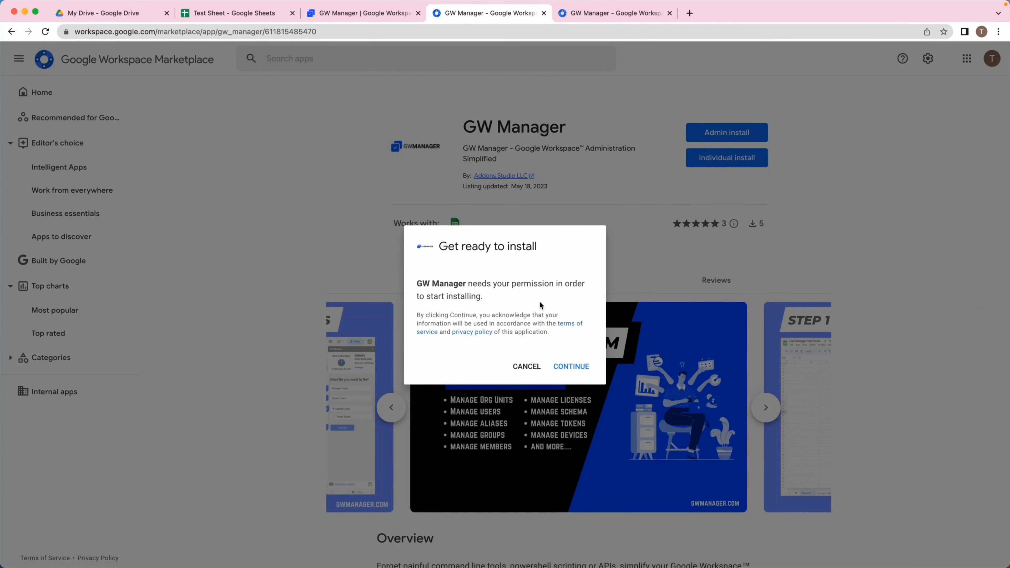
click(562, 365)
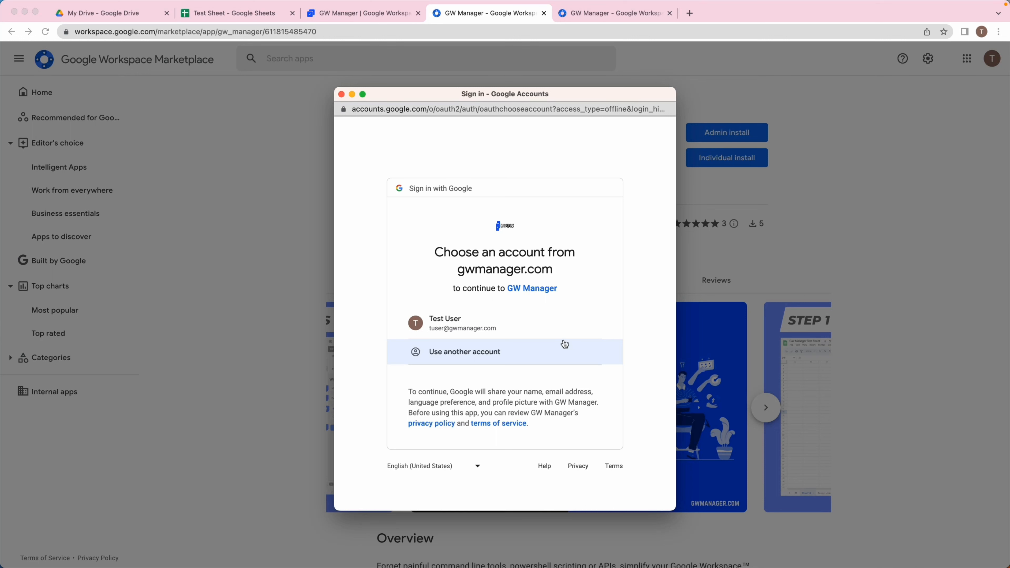
click(518, 326)
Review the permissions GW Manager requests and allow its access.
scroll(518, 325, down, 5)
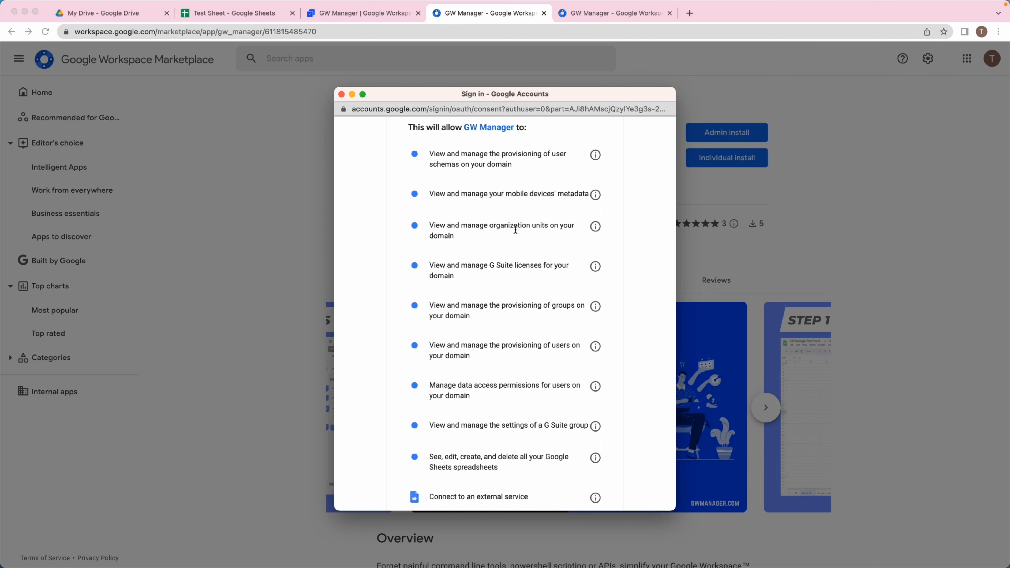
scroll(494, 274, down, 3)
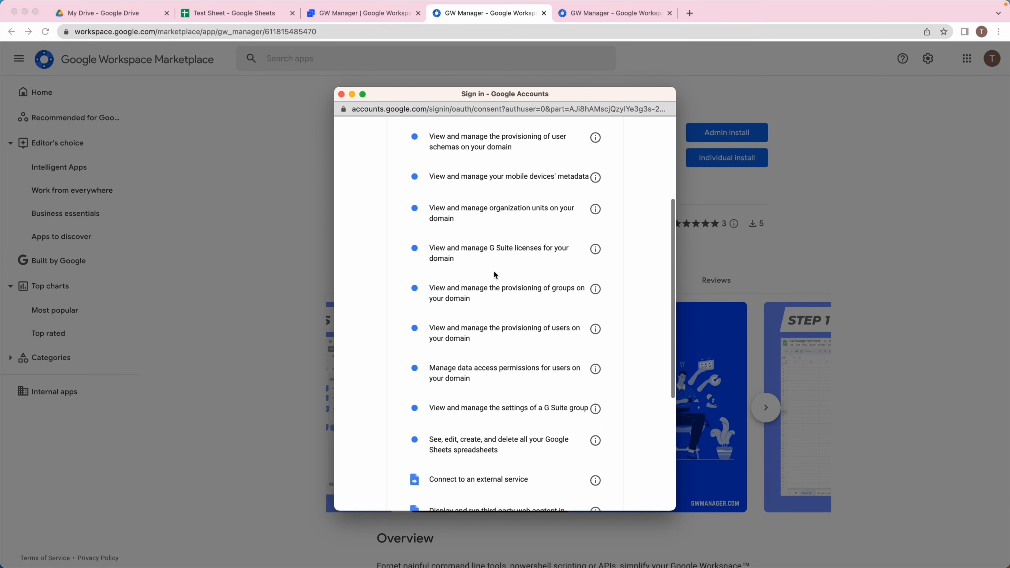
scroll(494, 274, down, 3)
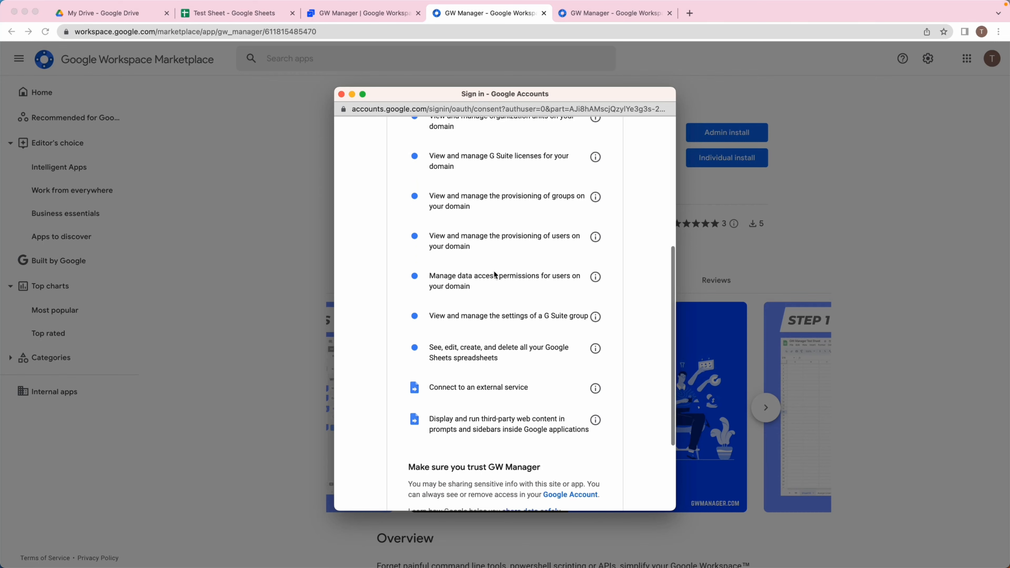
scroll(494, 275, down, 3)
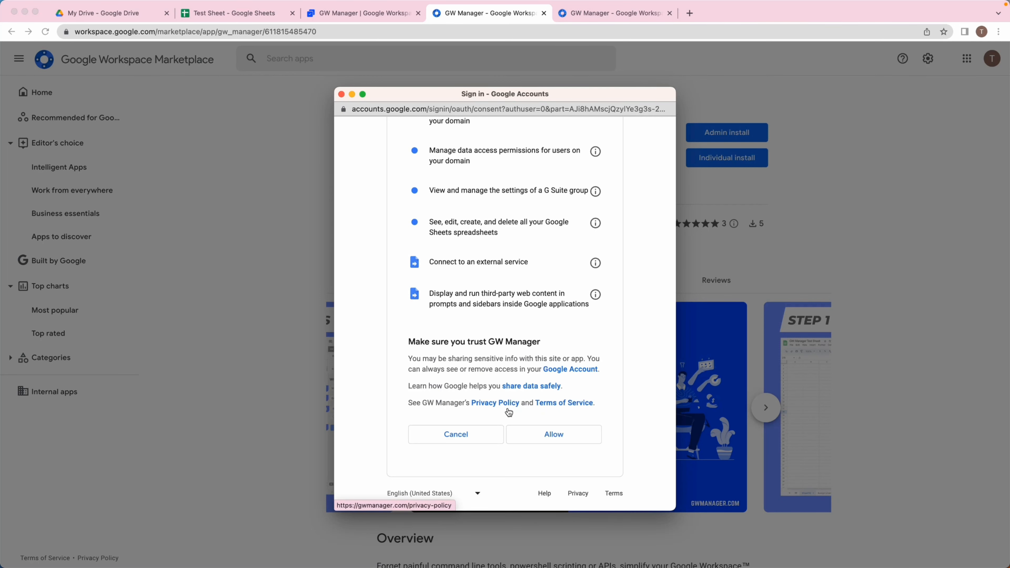
click(530, 435)
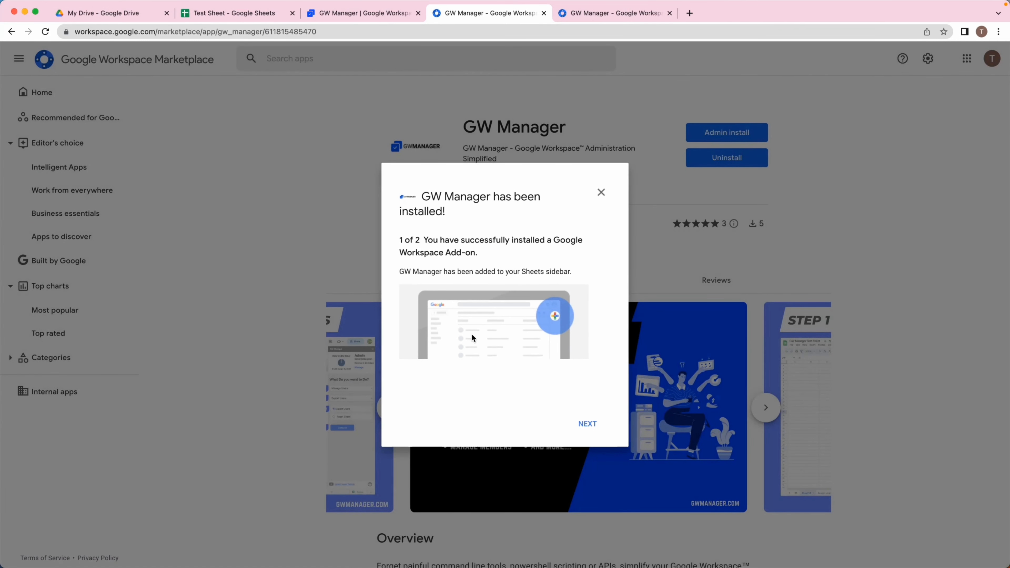
Step through the installation confirmation and finish it.
click(587, 423)
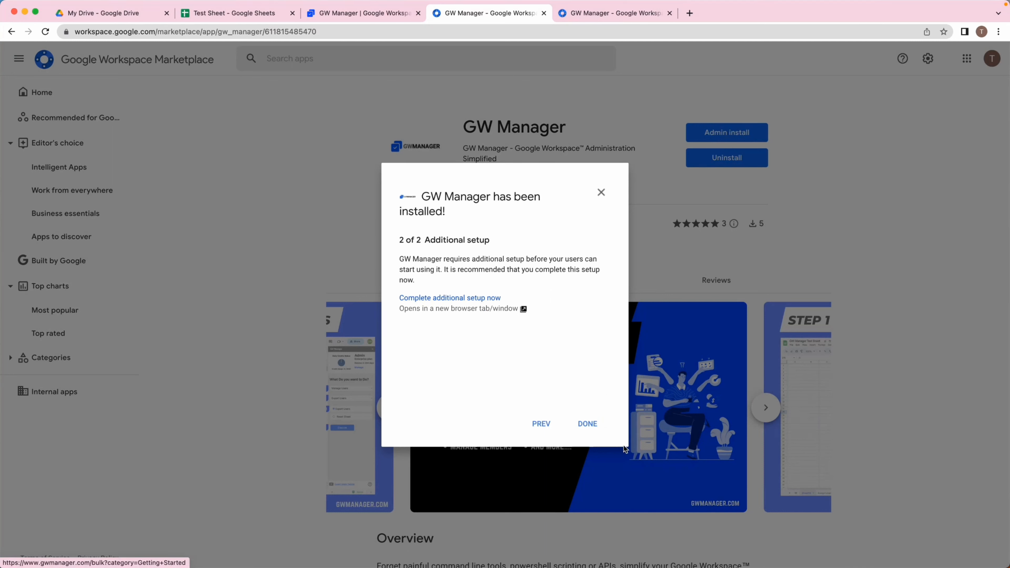
click(589, 423)
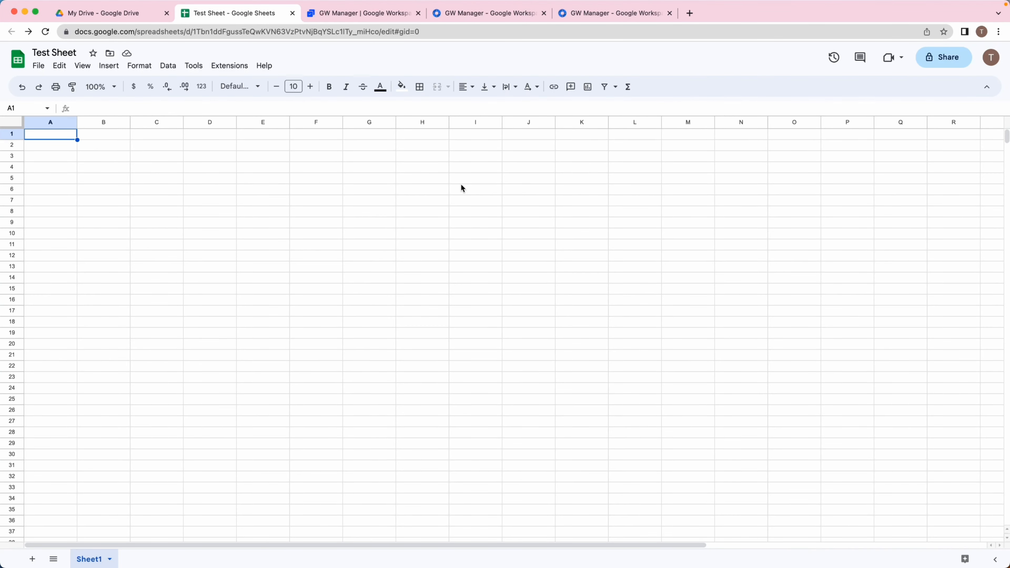
Launch the GW Manager sidebar from the spreadsheet's extensions and briefly view its pricing plans.
click(235, 70)
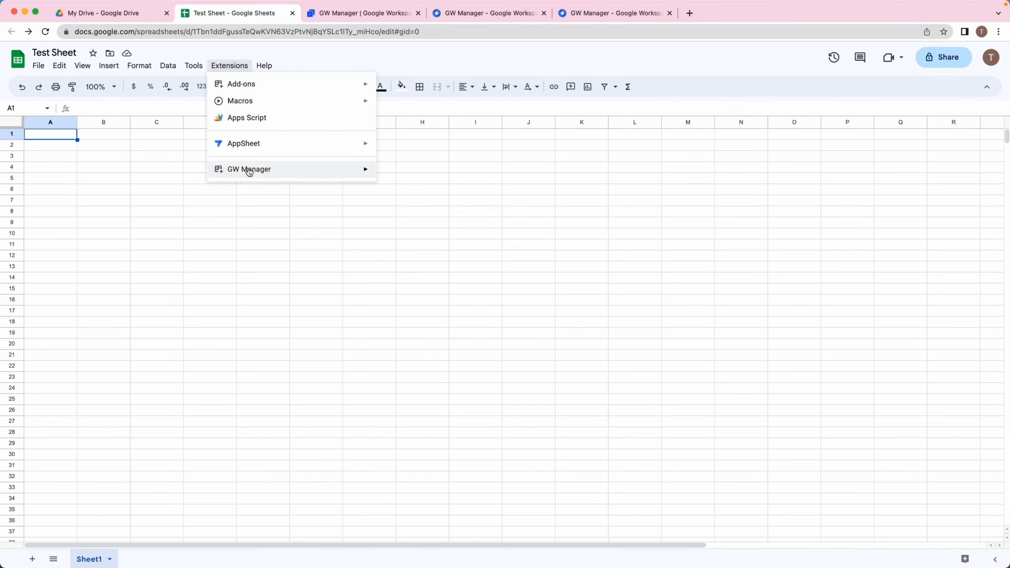
mouse_move(249, 171)
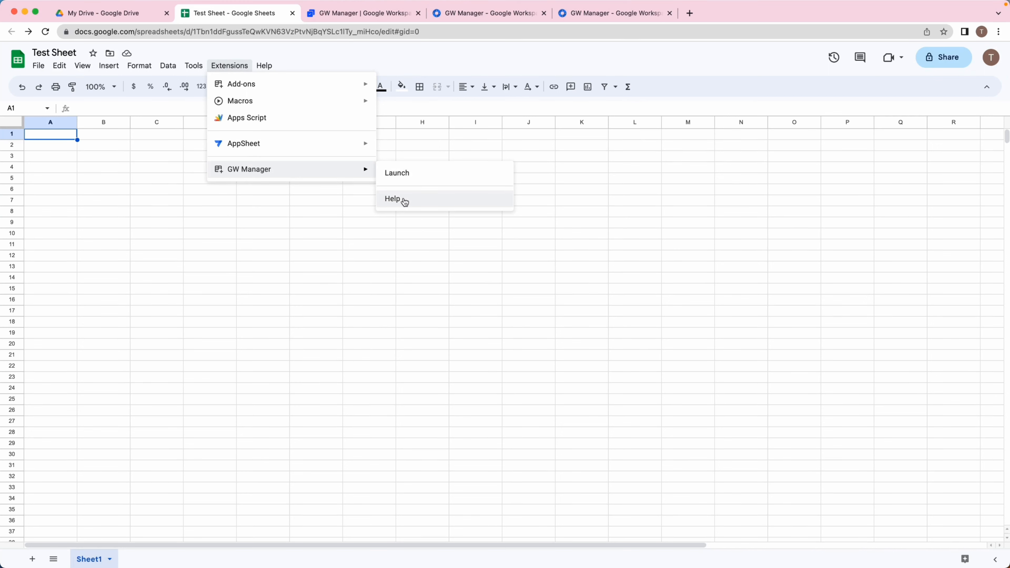
click(410, 180)
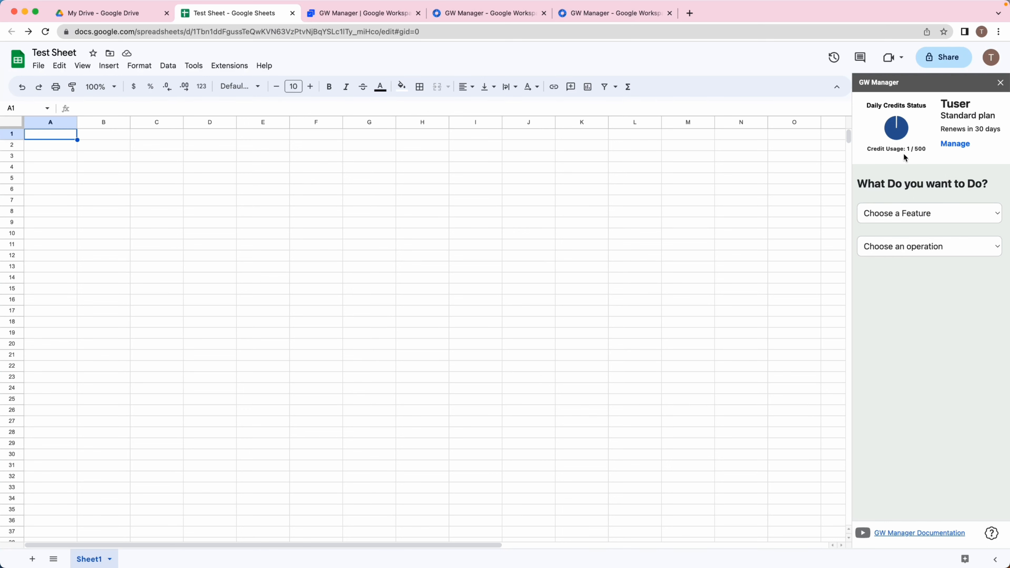
click(954, 147)
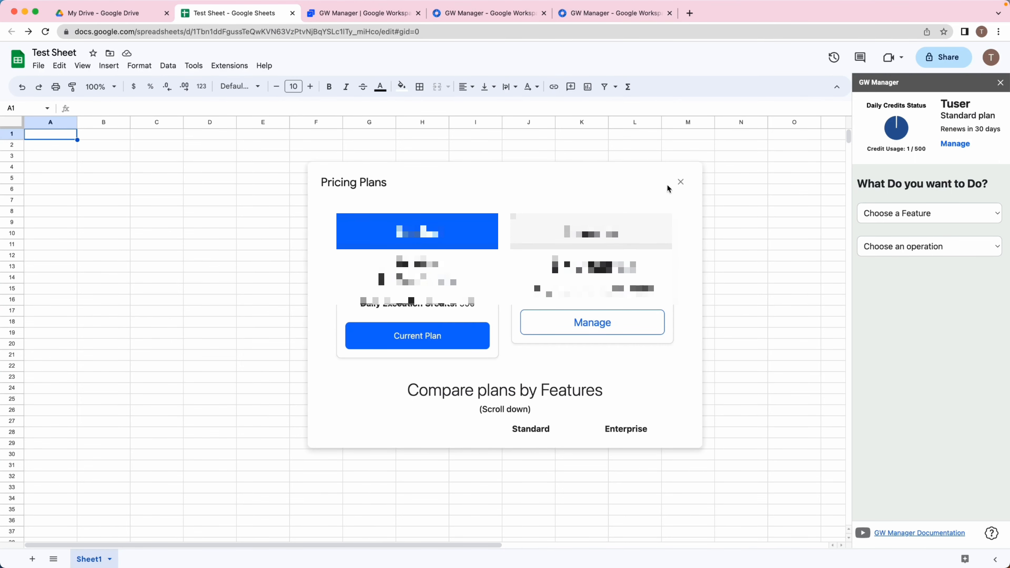
click(680, 182)
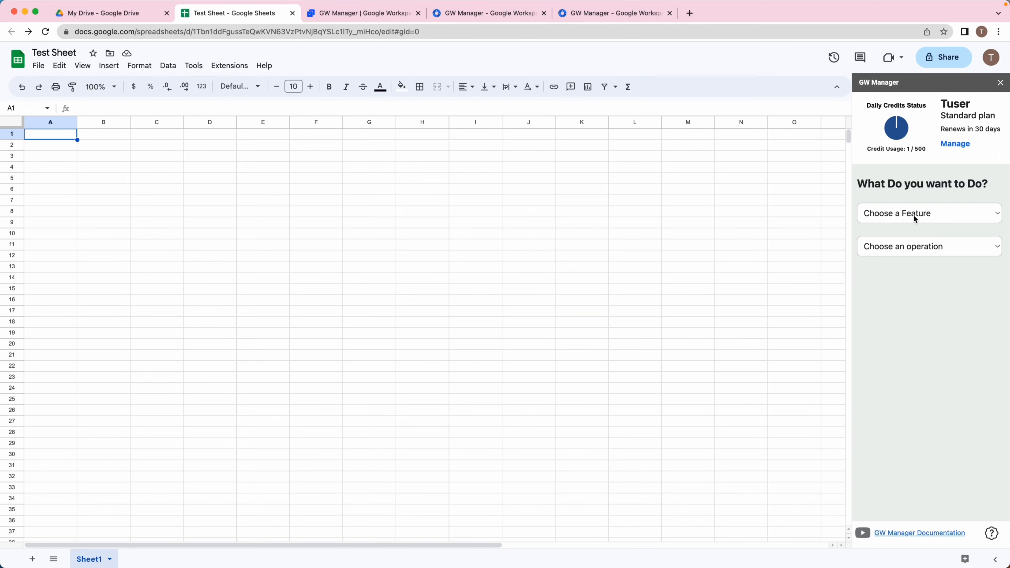
Choose the Manage Users feature with the Update Users operation and insert its template sheet.
click(913, 215)
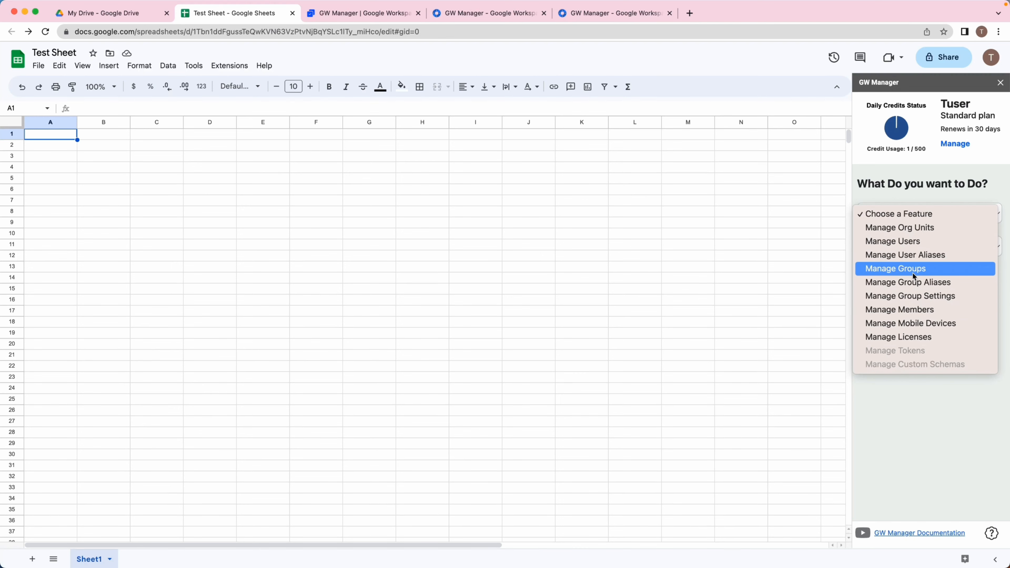
click(908, 191)
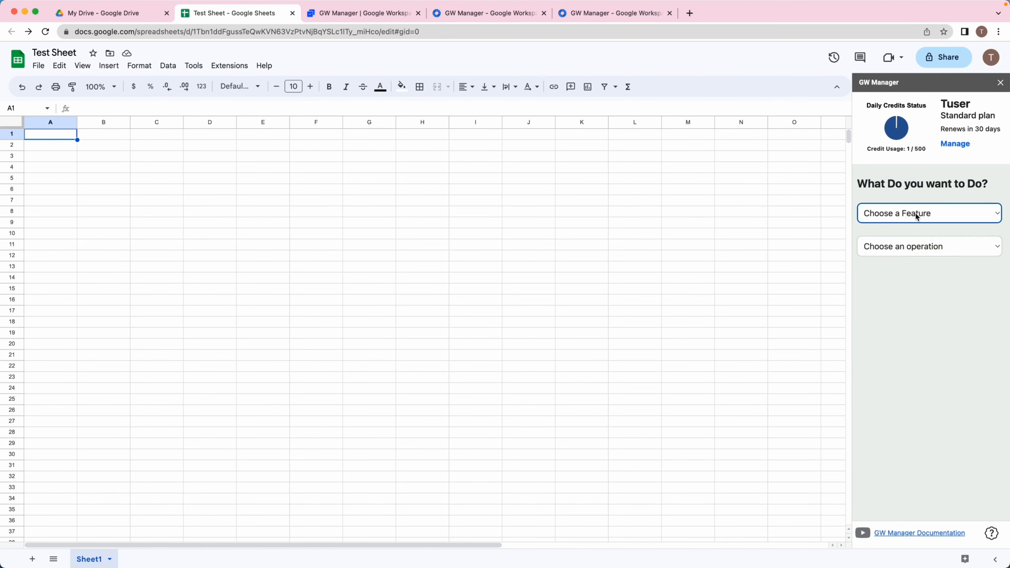
click(915, 214)
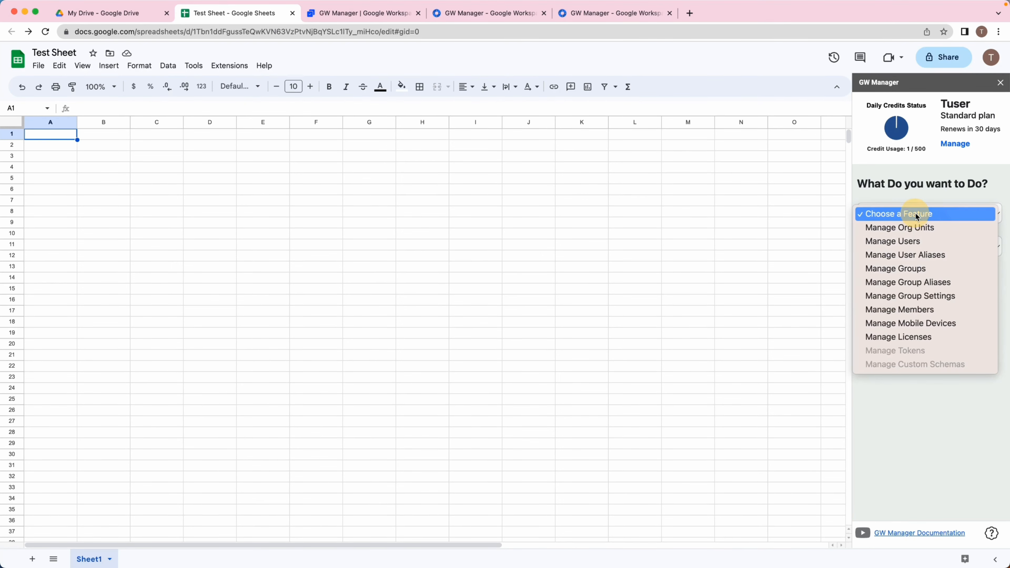
click(912, 242)
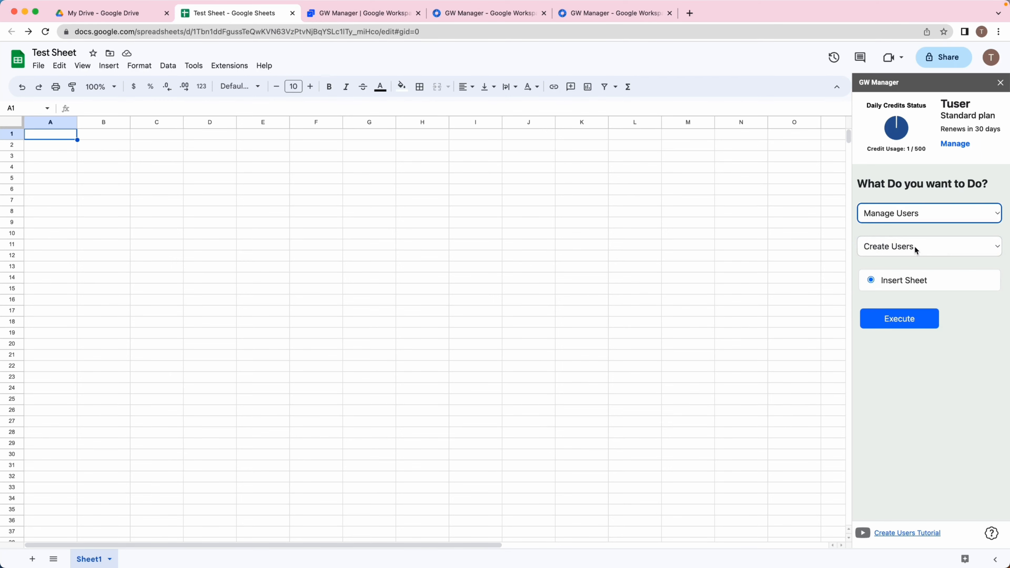
click(914, 248)
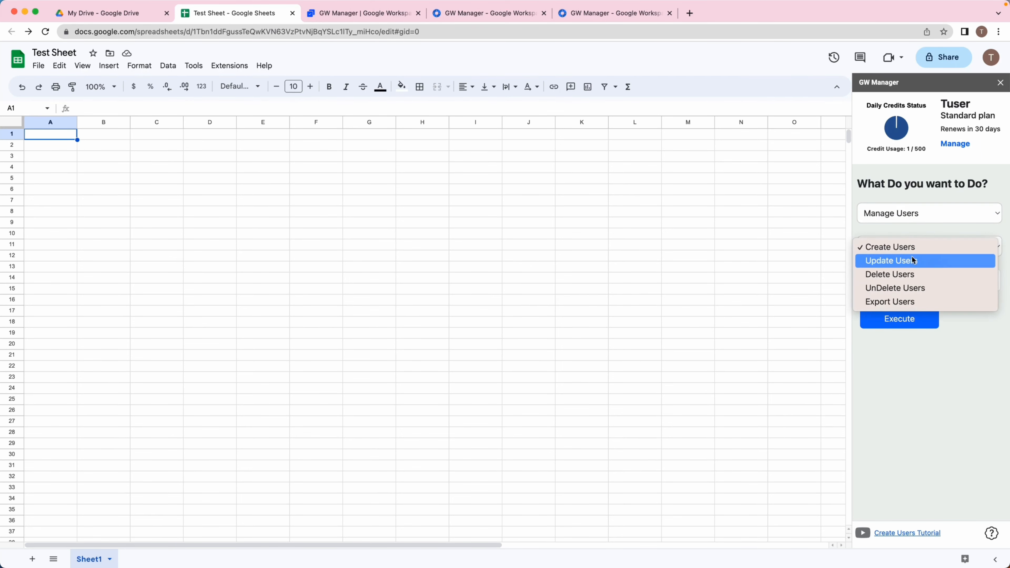
click(911, 257)
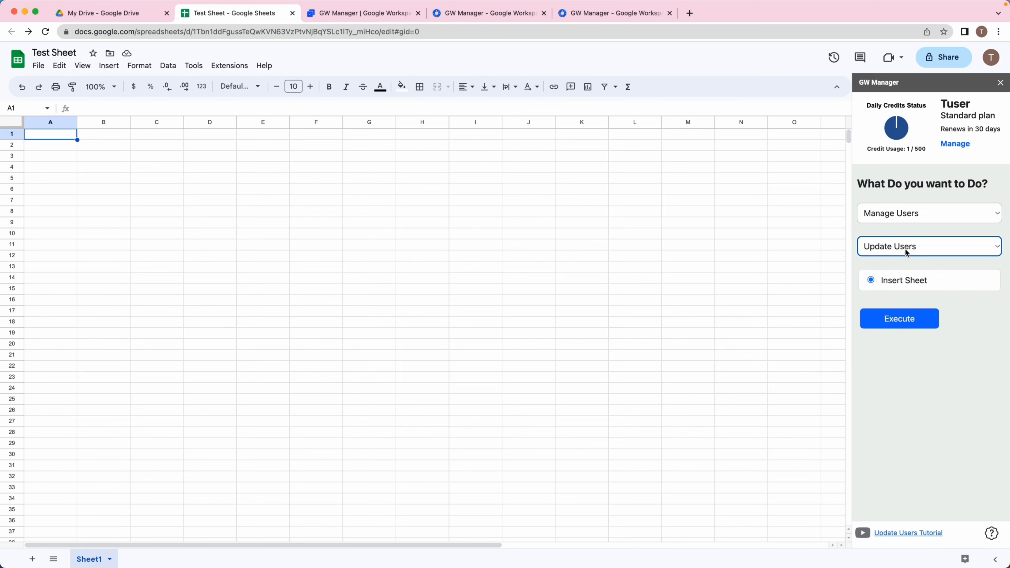
click(880, 322)
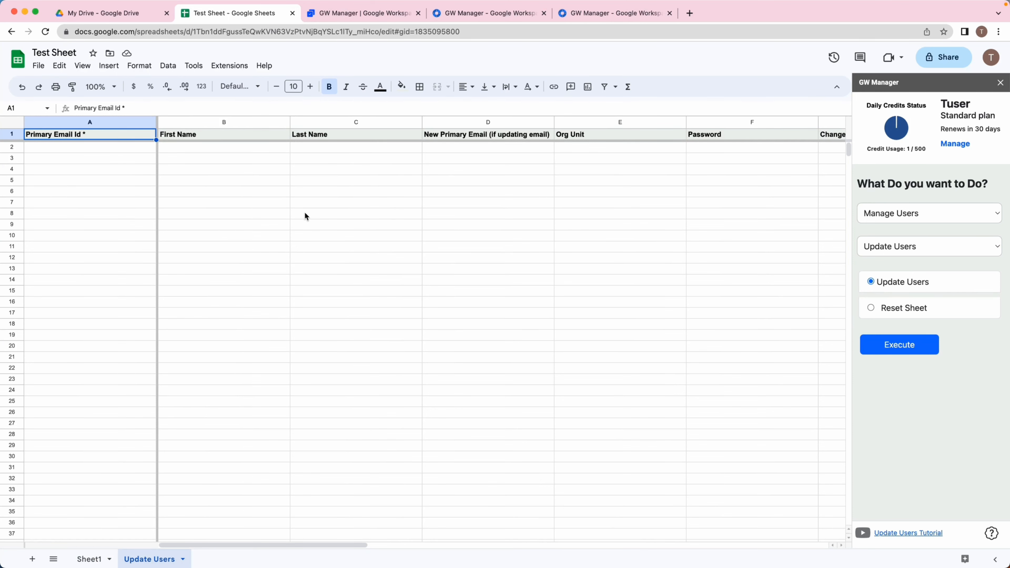
drag(67, 149, 629, 226)
click(622, 227)
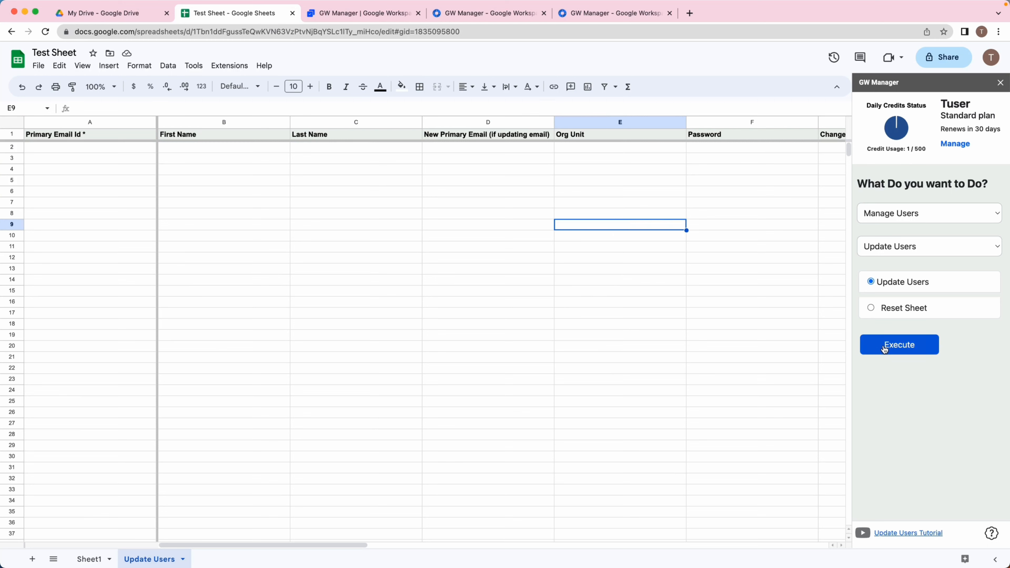
Open the GW Manager documentation and filter the tutorials by the Manage Users category.
click(376, 14)
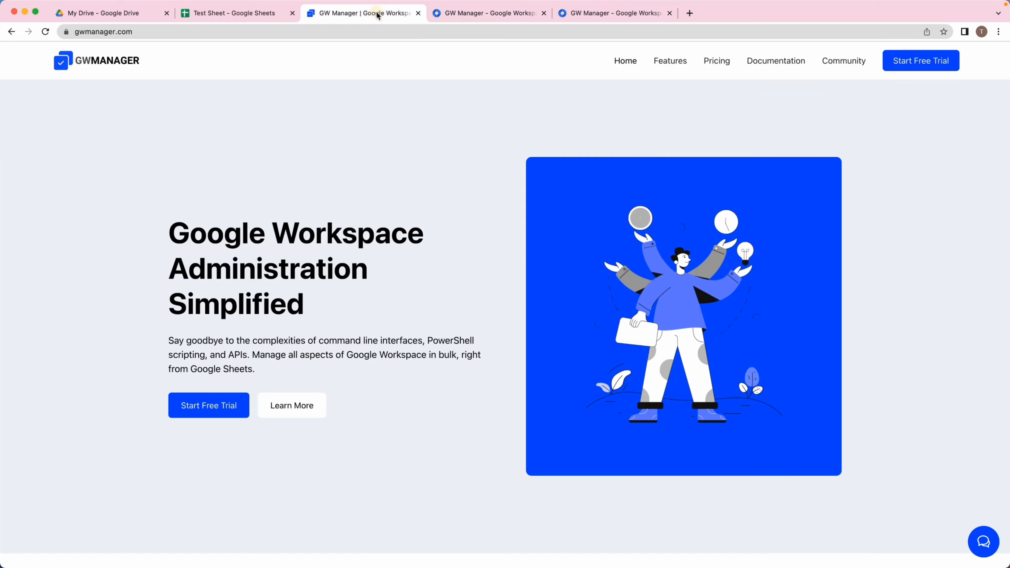
click(780, 67)
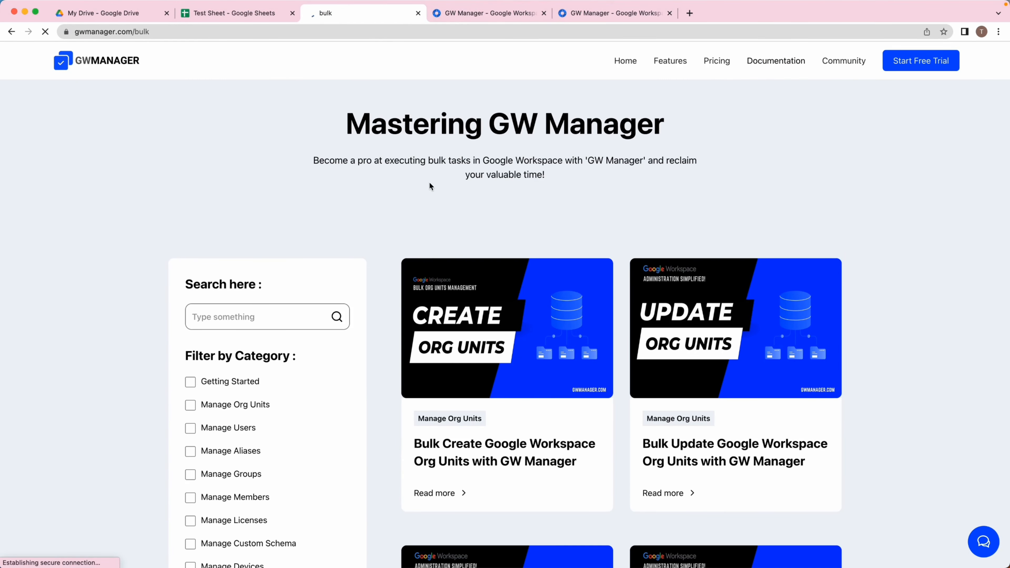
scroll(383, 317, down, 3)
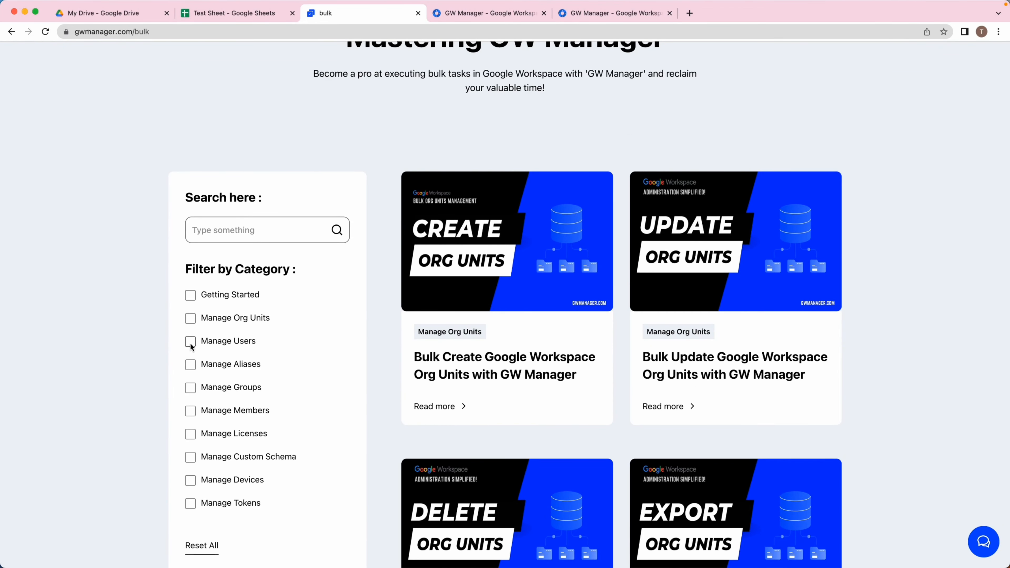
click(190, 342)
scroll(517, 318, down, 7)
Switch back to the spreadsheet and choose the Delete Users operation in the sidebar.
click(234, 12)
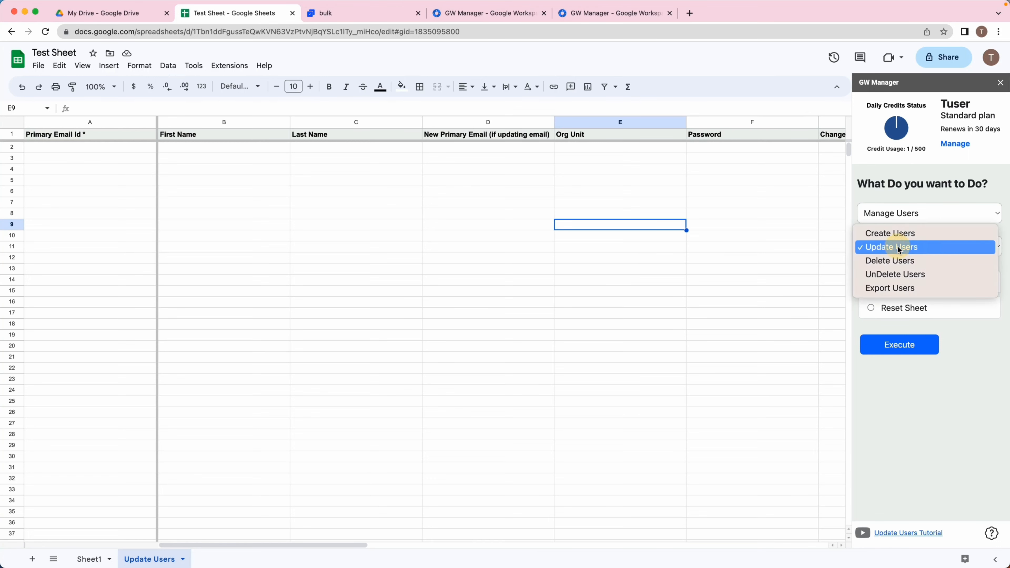
click(900, 251)
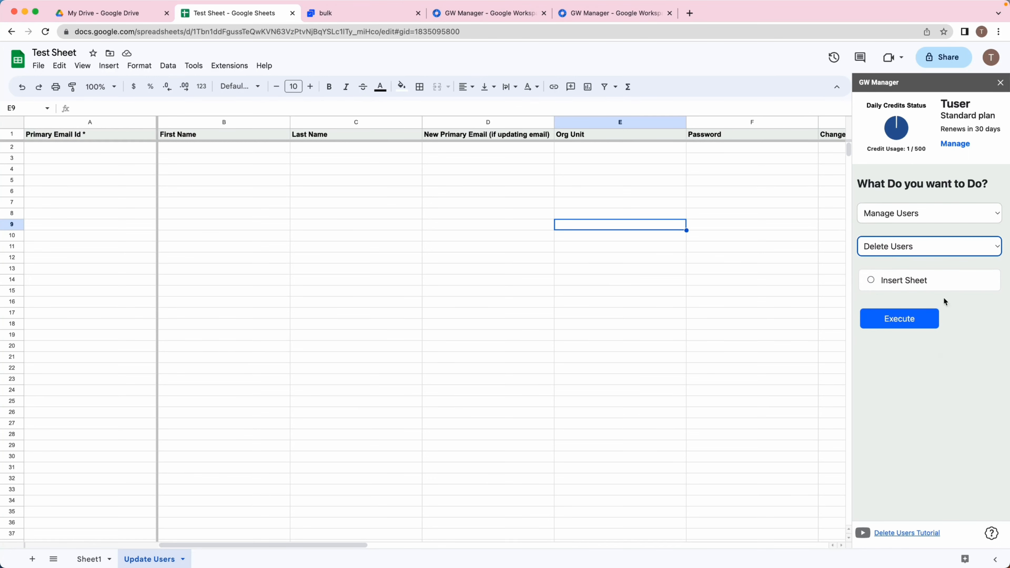
Open the Delete Users tutorial and read through its instructions.
click(896, 533)
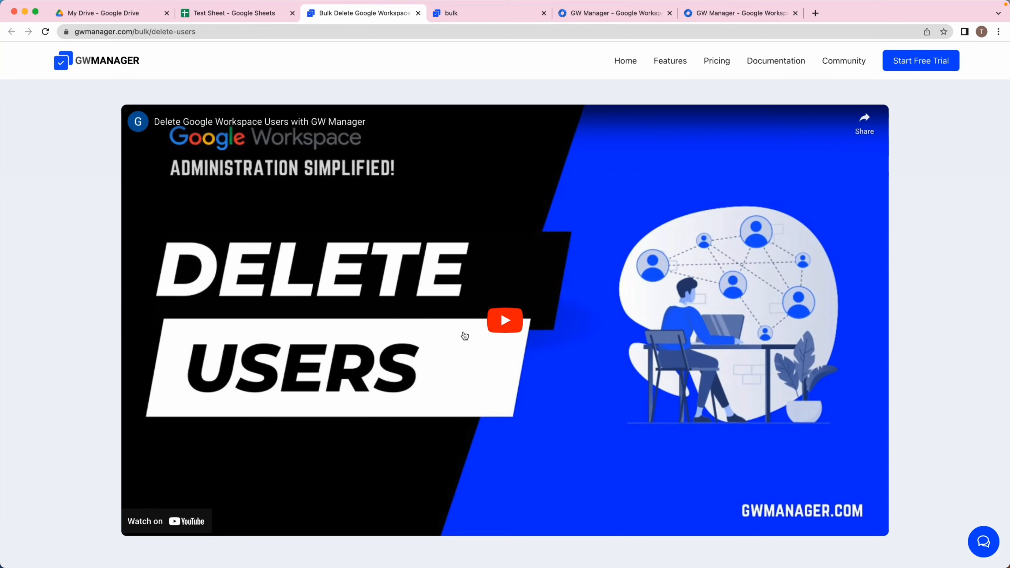
scroll(461, 339, down, 1)
scroll(462, 339, down, 15)
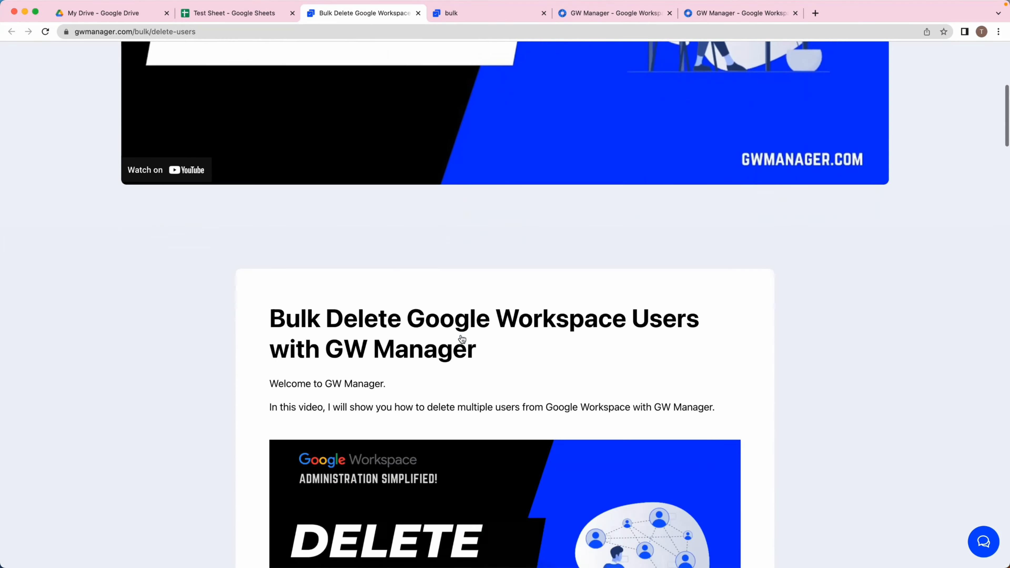
scroll(462, 339, down, 12)
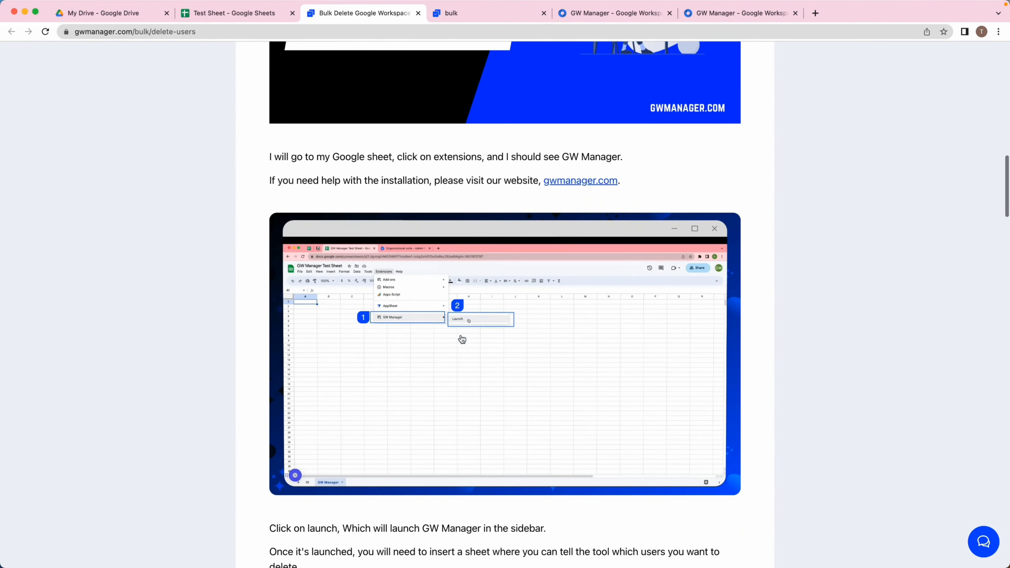